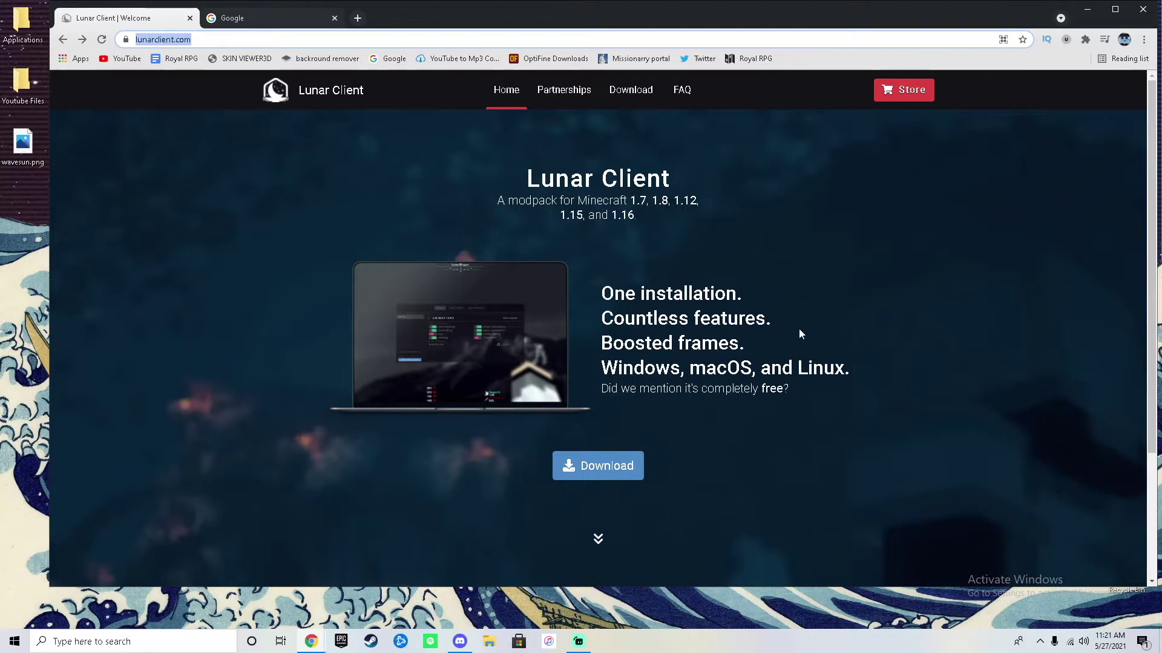
# - Search Google for "lunar client" and open the official Lunar Client website from the results
pyautogui.click(296, 13)
pyautogui.write('lun')
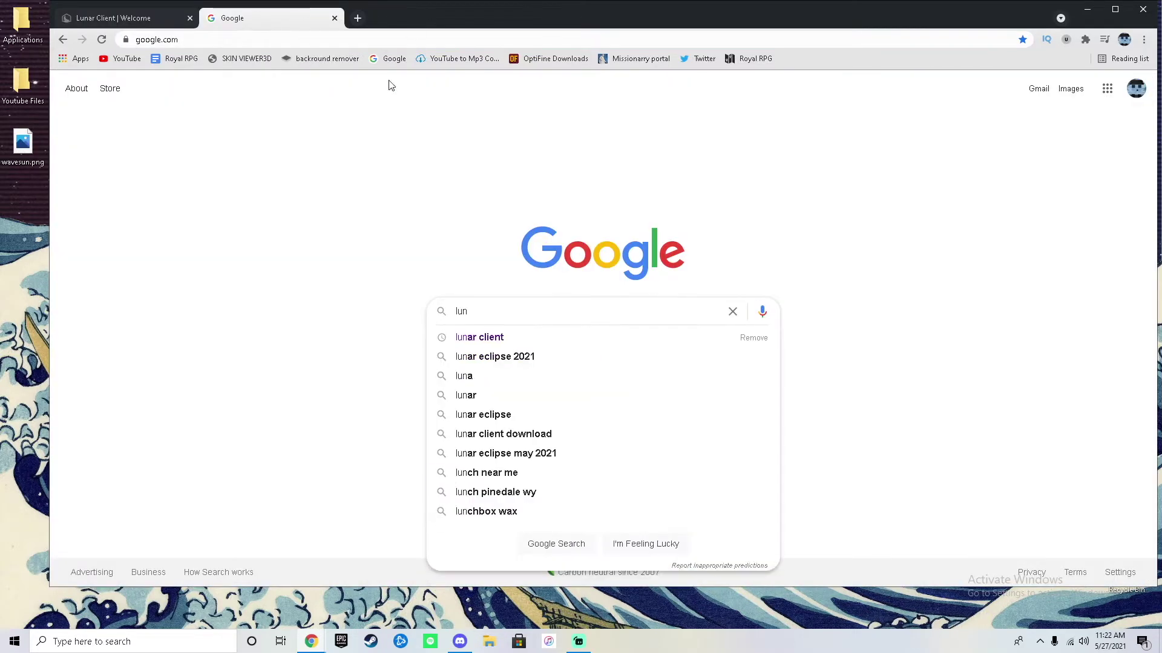
pyautogui.click(510, 337)
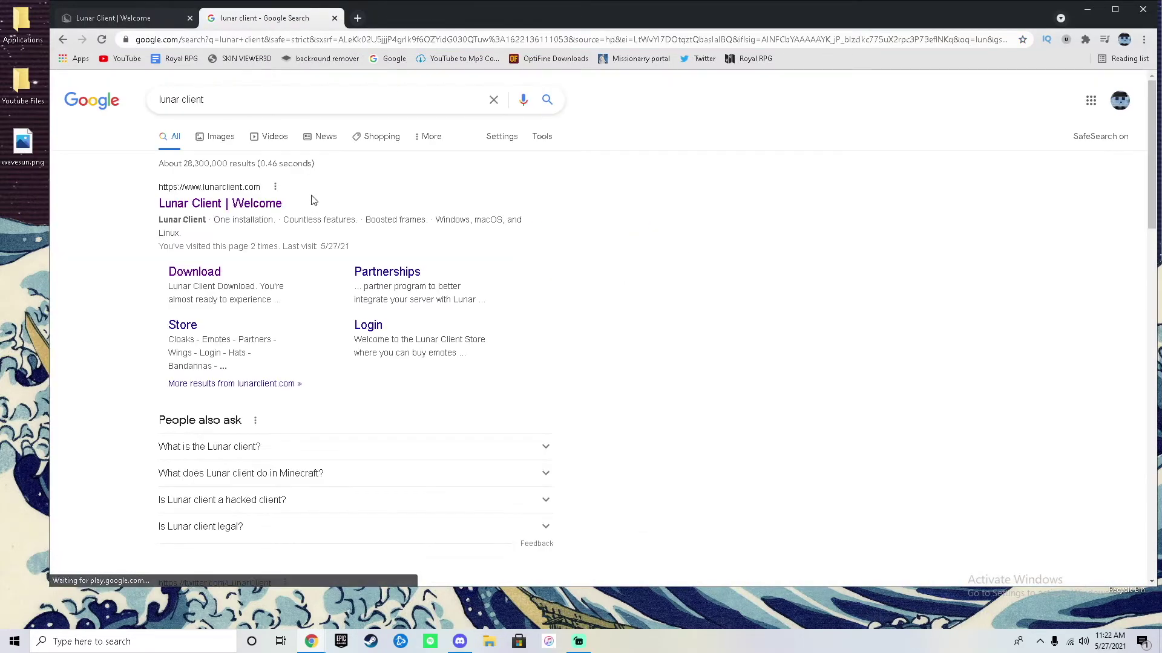
pyautogui.click(236, 205)
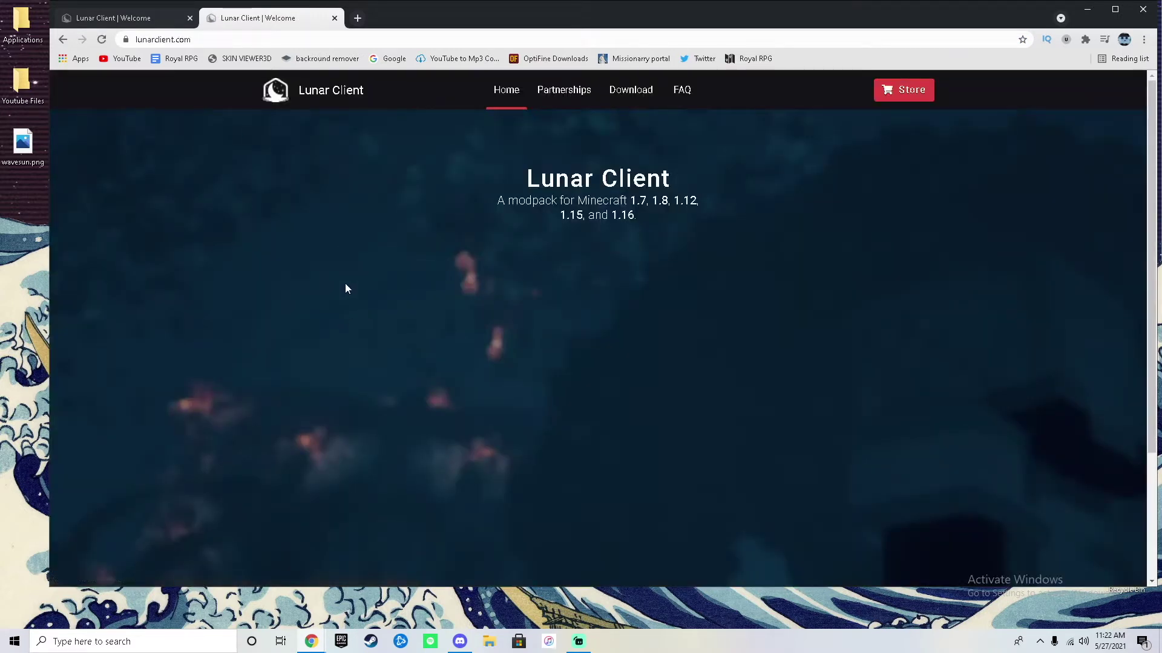
# - Download the Windows version of Lunar Client from its website and place the installer file on the desktop
pyautogui.hotkey('ctrl', 'Tab')
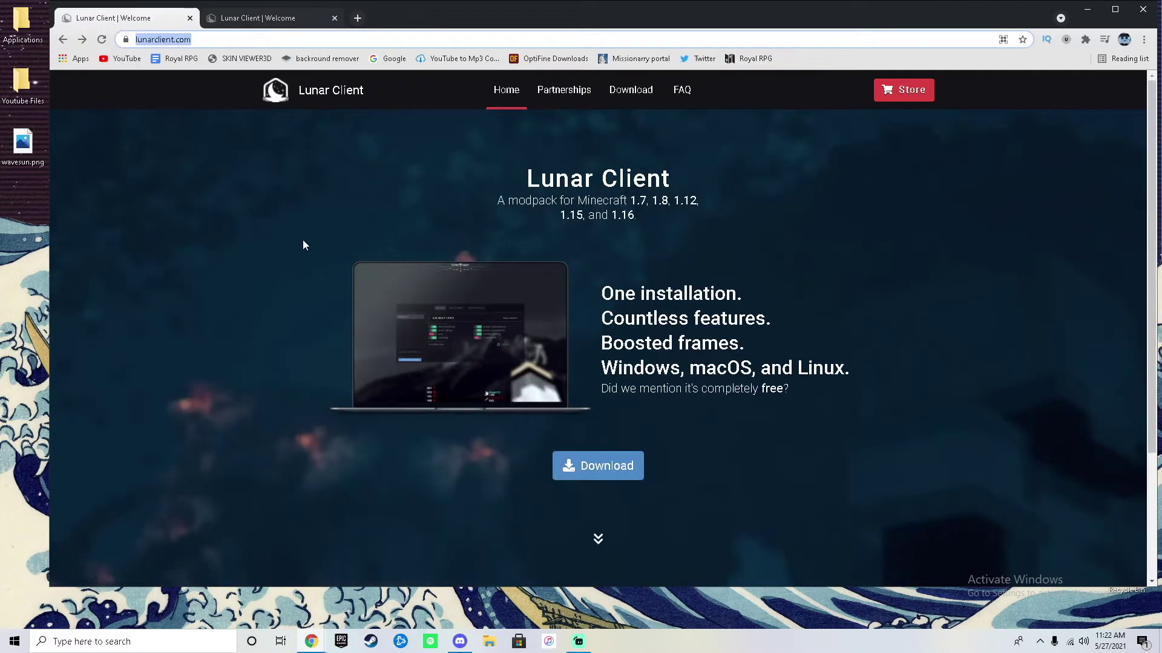
pyautogui.click(605, 467)
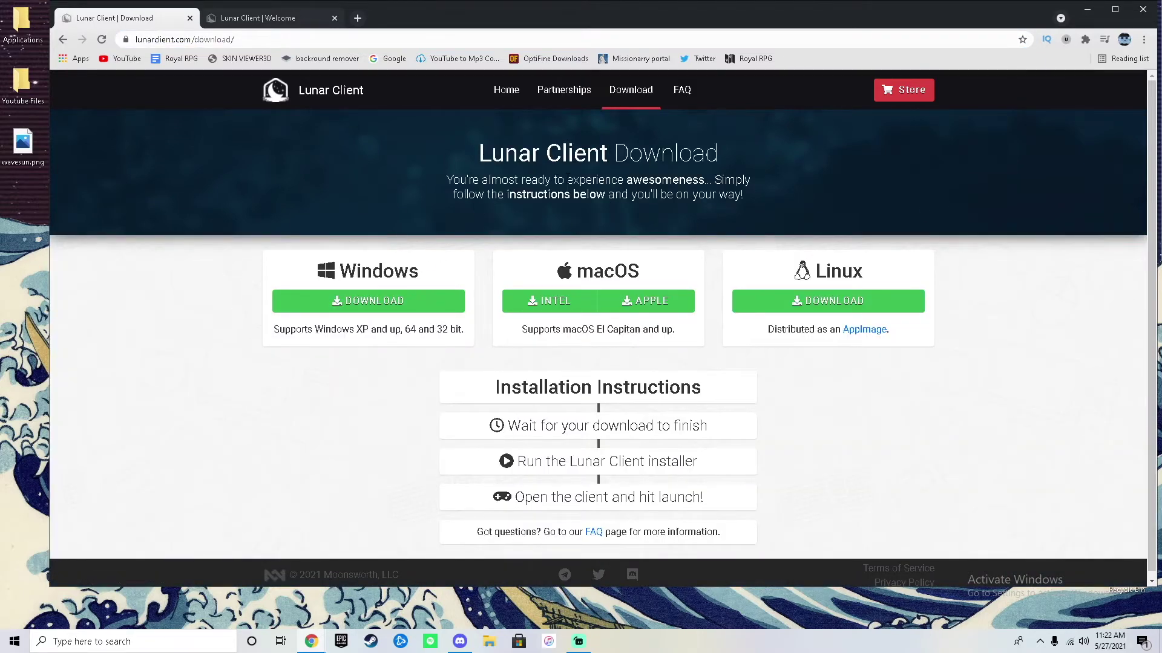
pyautogui.click(351, 305)
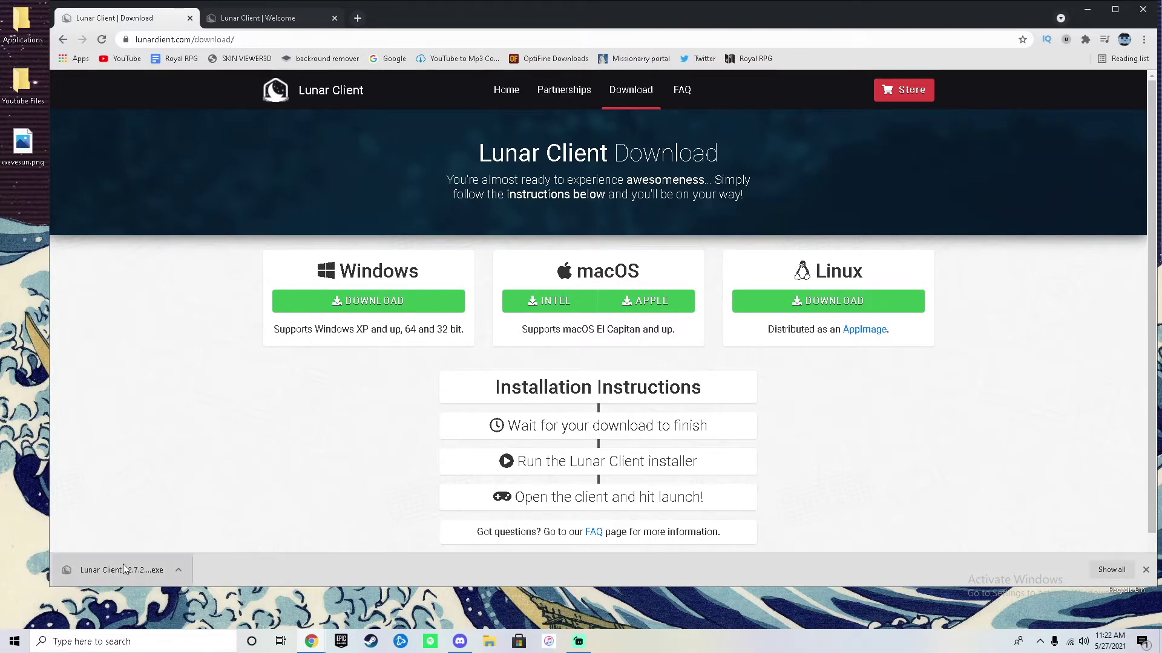
pyautogui.moveTo(123, 570); pyautogui.dragTo(20, 381)
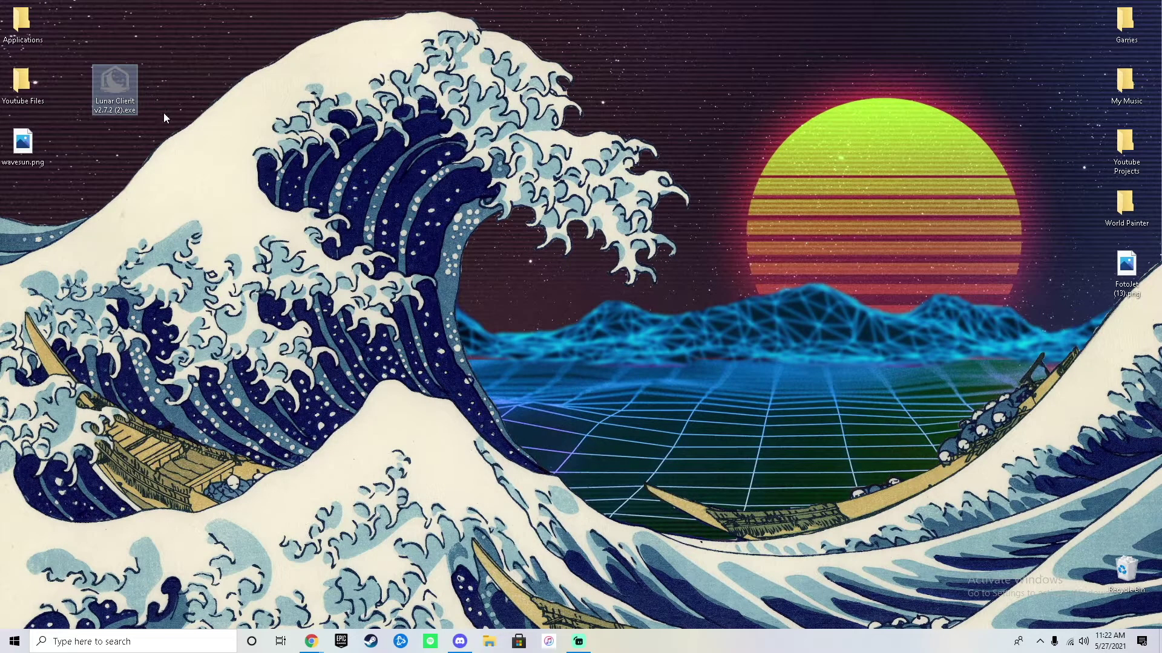
# - Run the Lunar Client installer from the desktop and accept the license agreement to install it
pyautogui.doubleClick(106, 84)
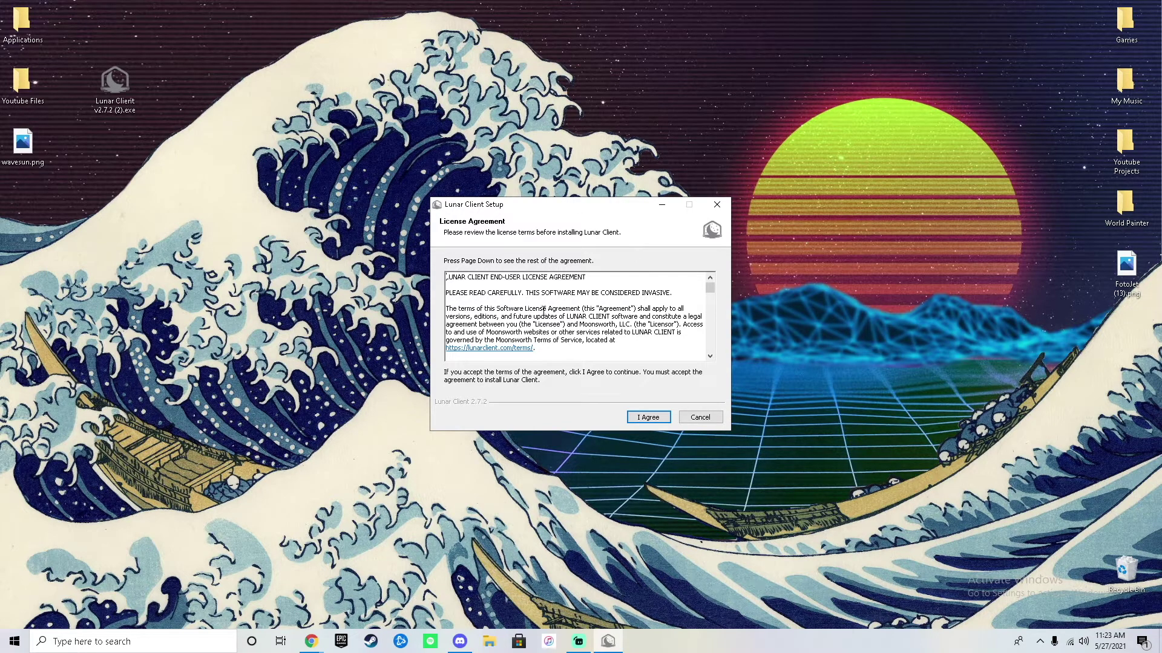
pyautogui.scroll(-2, 543, 310)
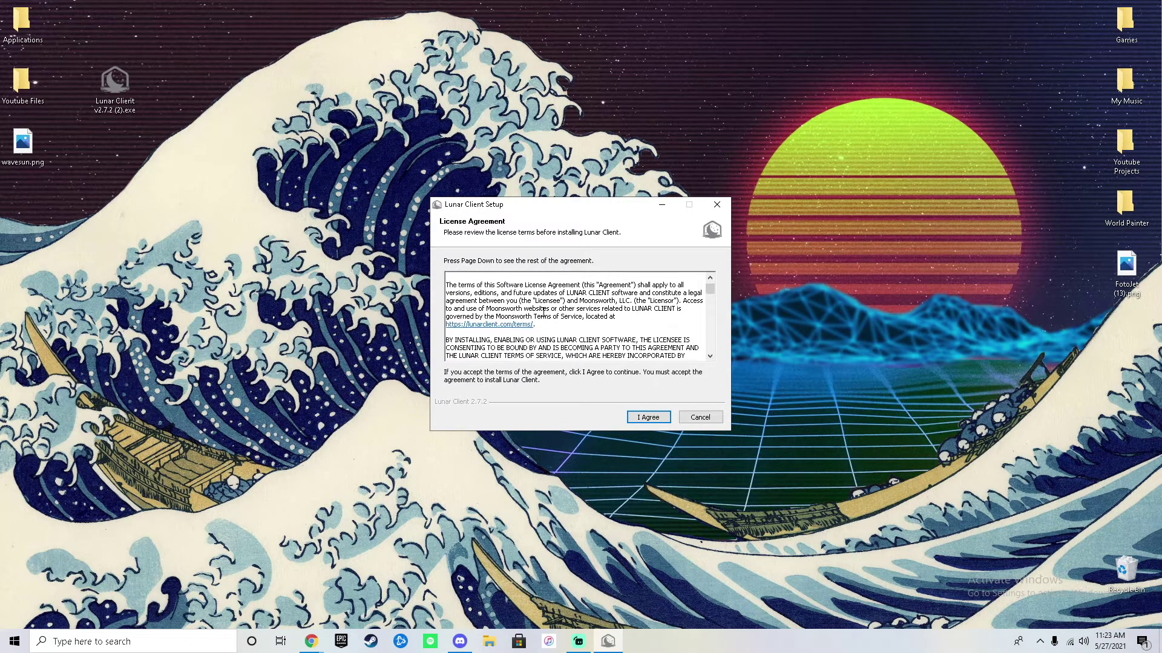
pyautogui.click(657, 423)
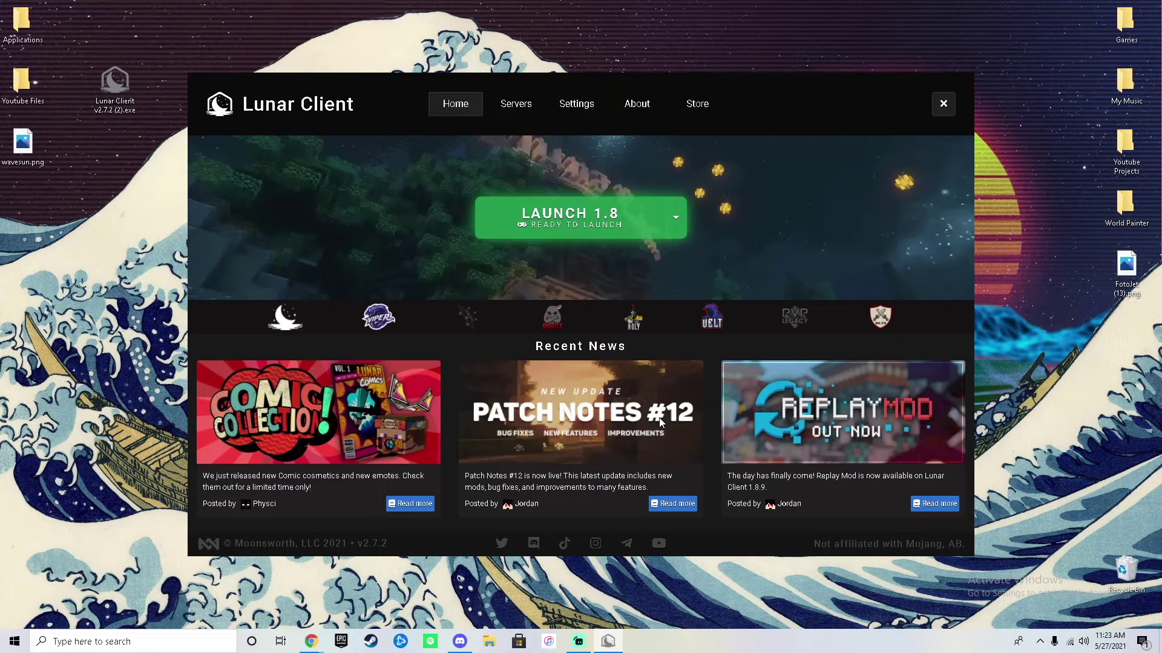
# - Examine which Minecraft versions the launch options offer, keeping the current default
pyautogui.click(676, 219)
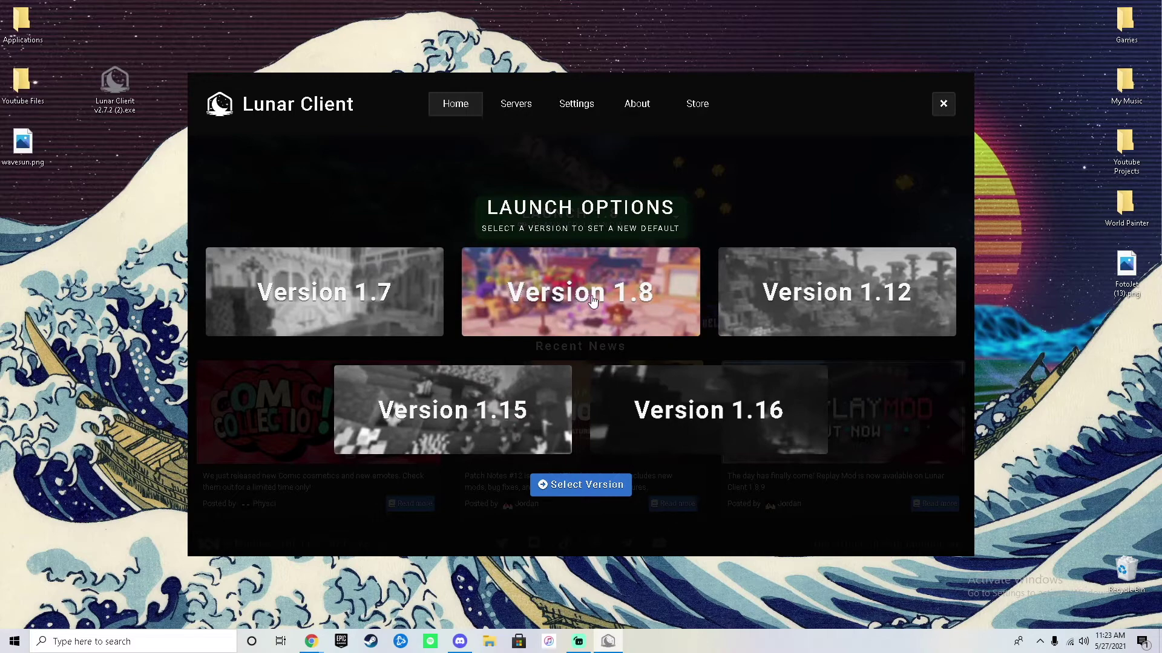
pyautogui.click(759, 208)
pyautogui.click(679, 218)
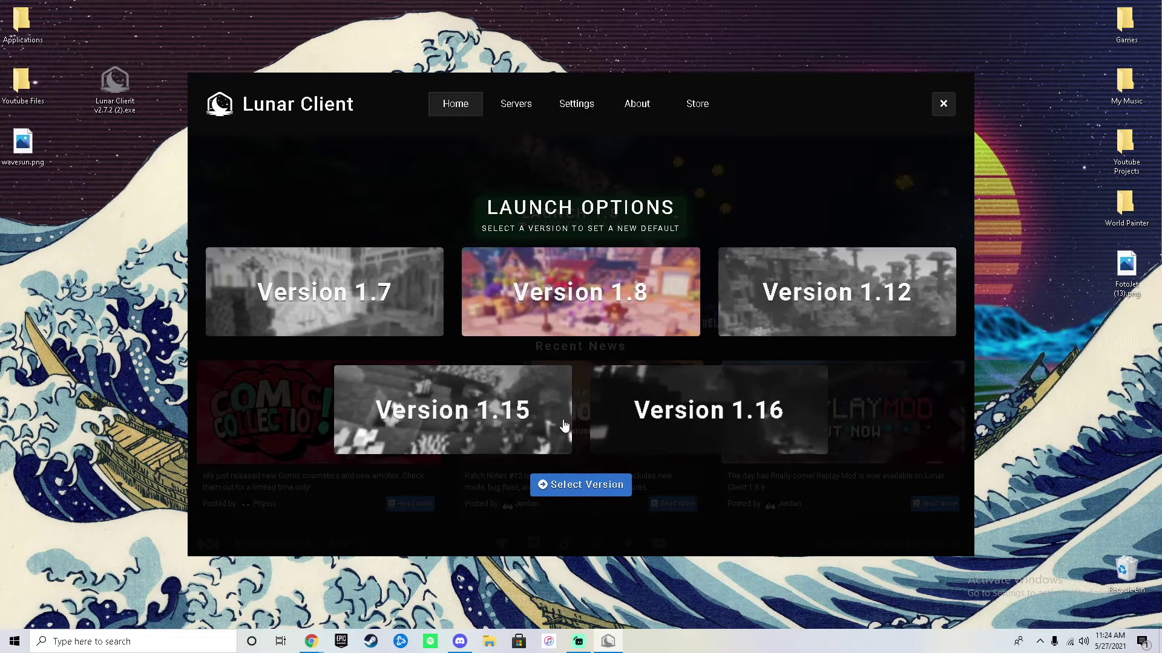
pyautogui.click(753, 208)
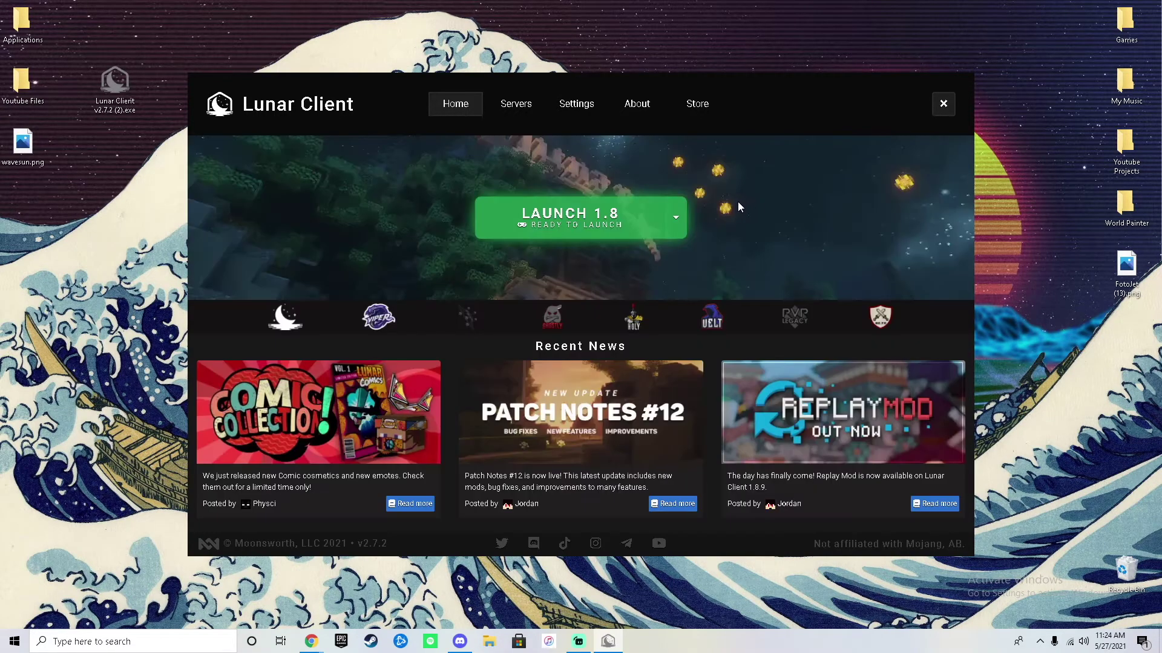
pyautogui.click(676, 217)
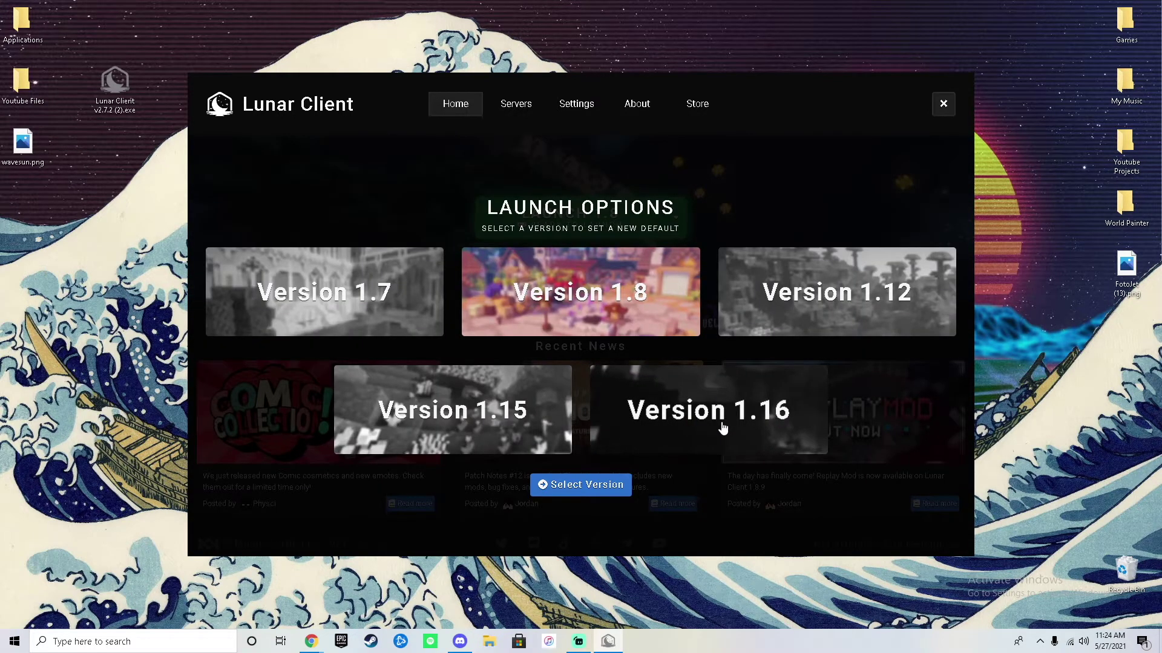
pyautogui.click(788, 202)
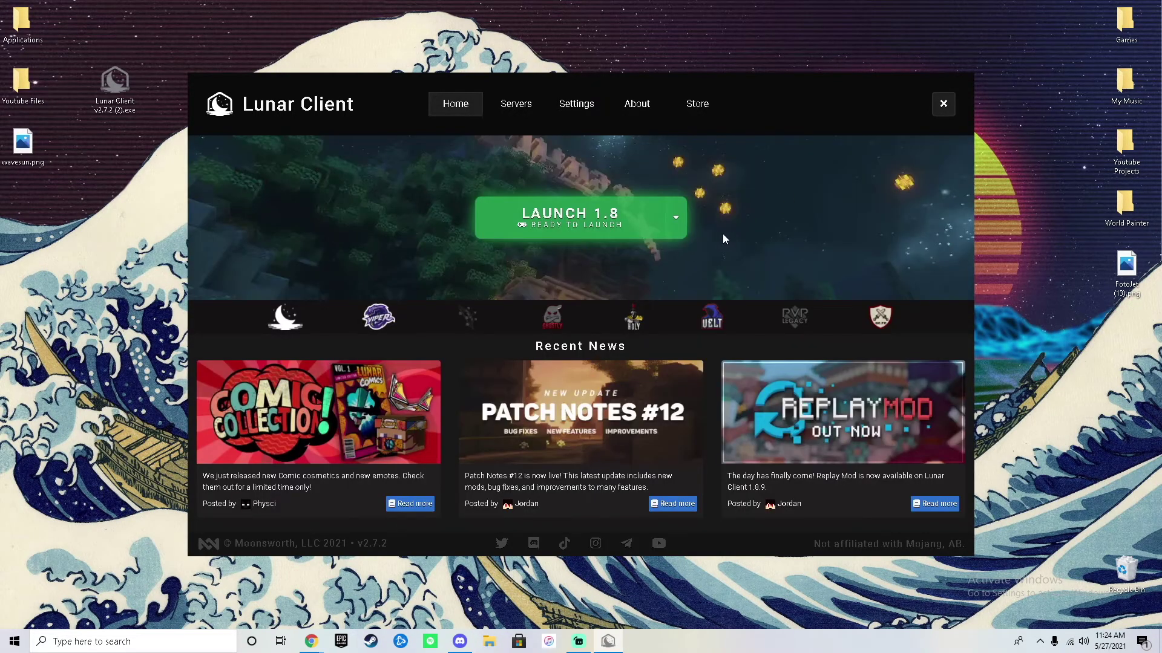
# - Launch Minecraft 1.8 and join the Hypixel server from the multiplayer server list
pyautogui.click(575, 216)
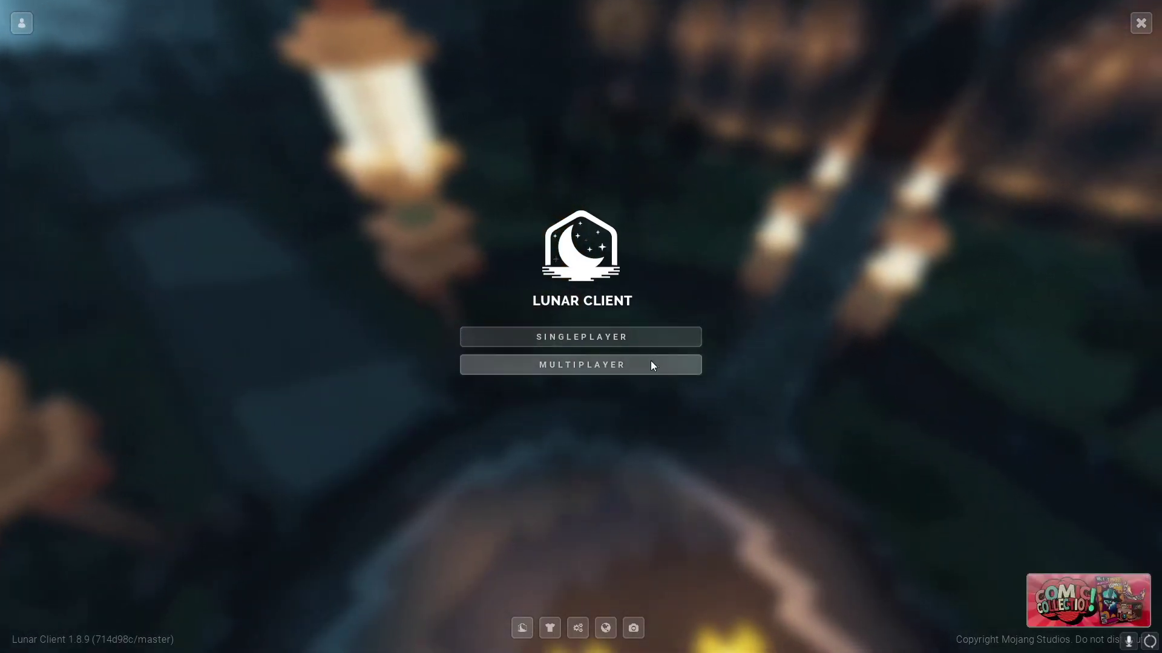
pyautogui.click(589, 337)
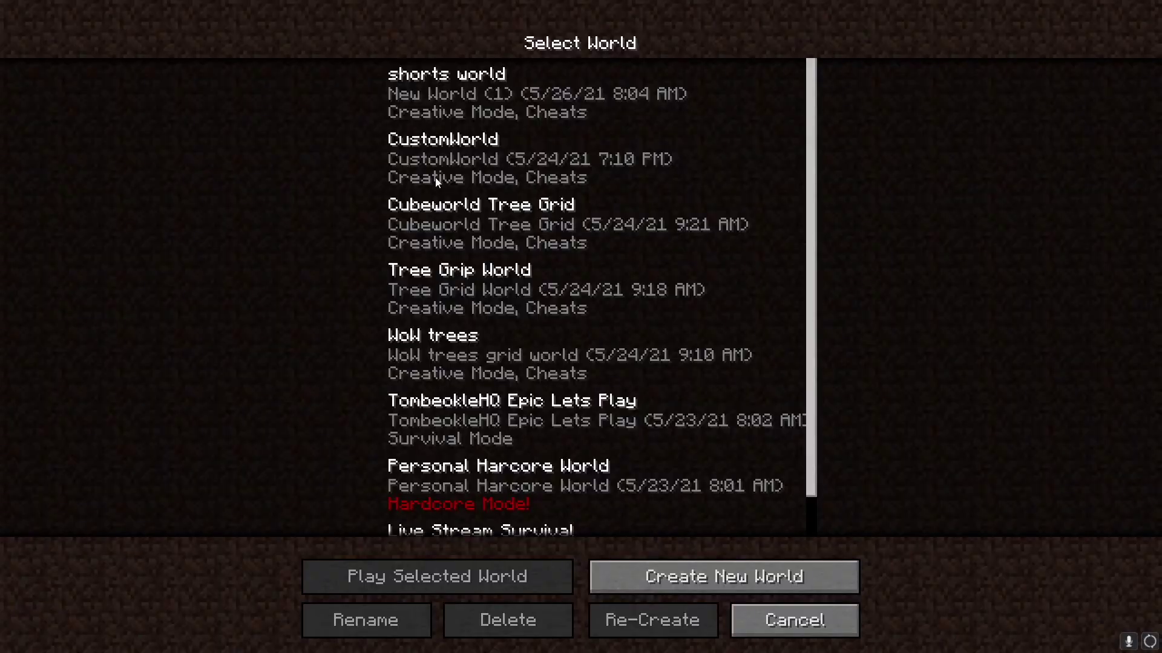
pyautogui.click(840, 628)
pyautogui.click(582, 370)
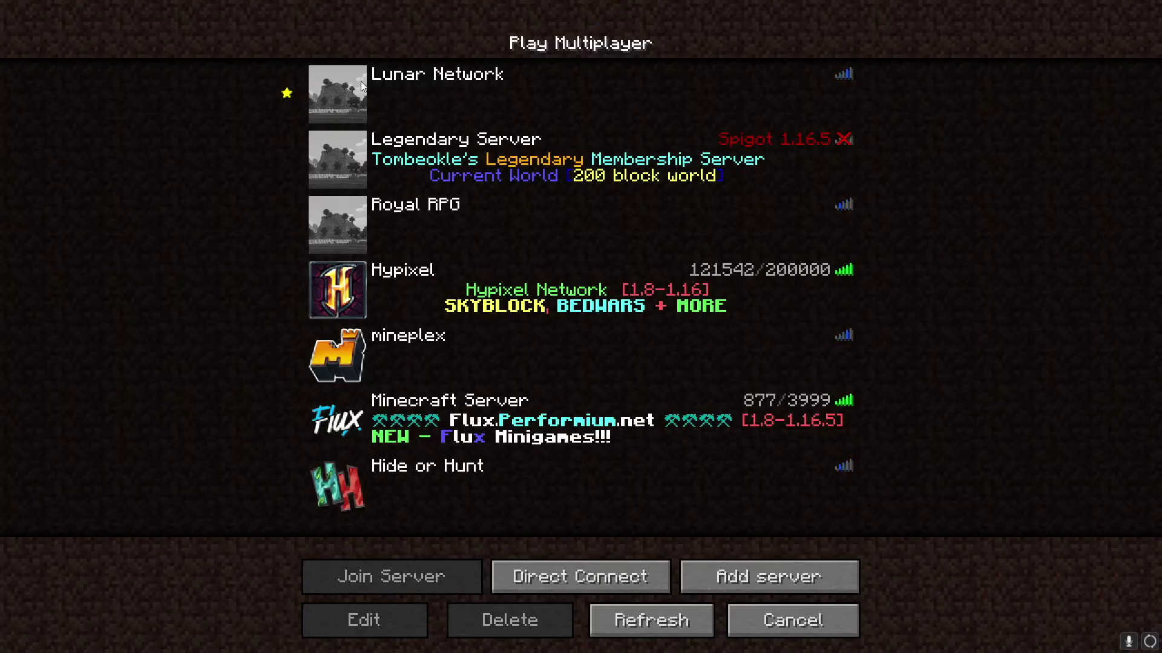
pyautogui.click(348, 291)
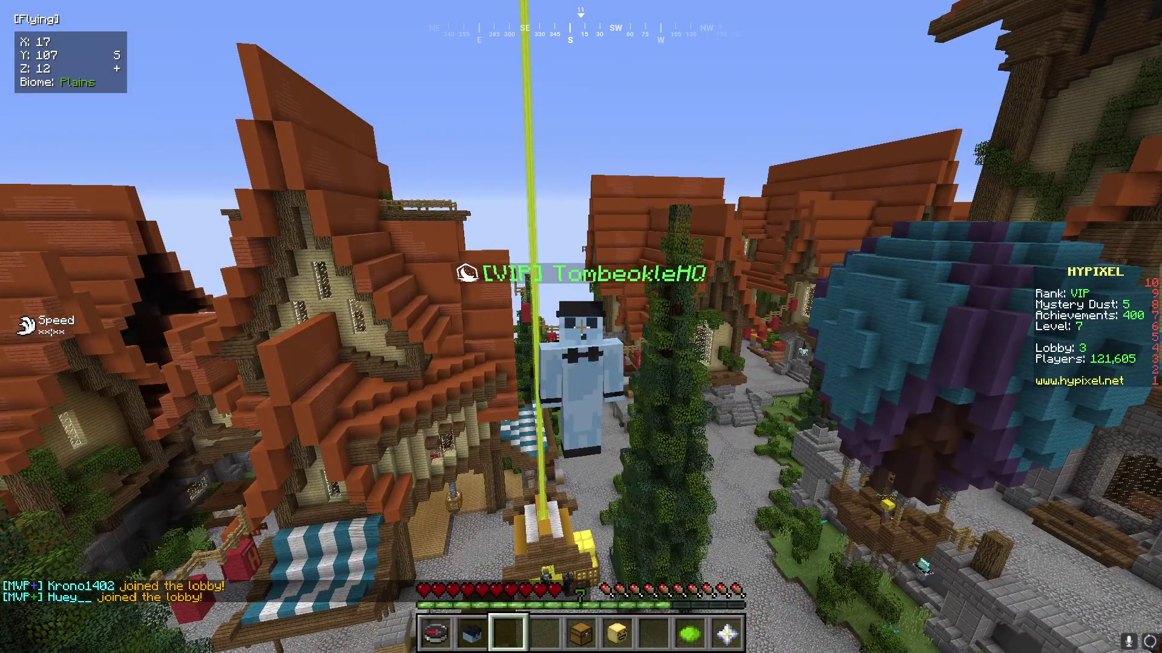
# - Open Lunar Client's in-game mod settings, enable the FPS mod and disable the 1.7 Visuals mod
pyautogui.press('Shift_R')
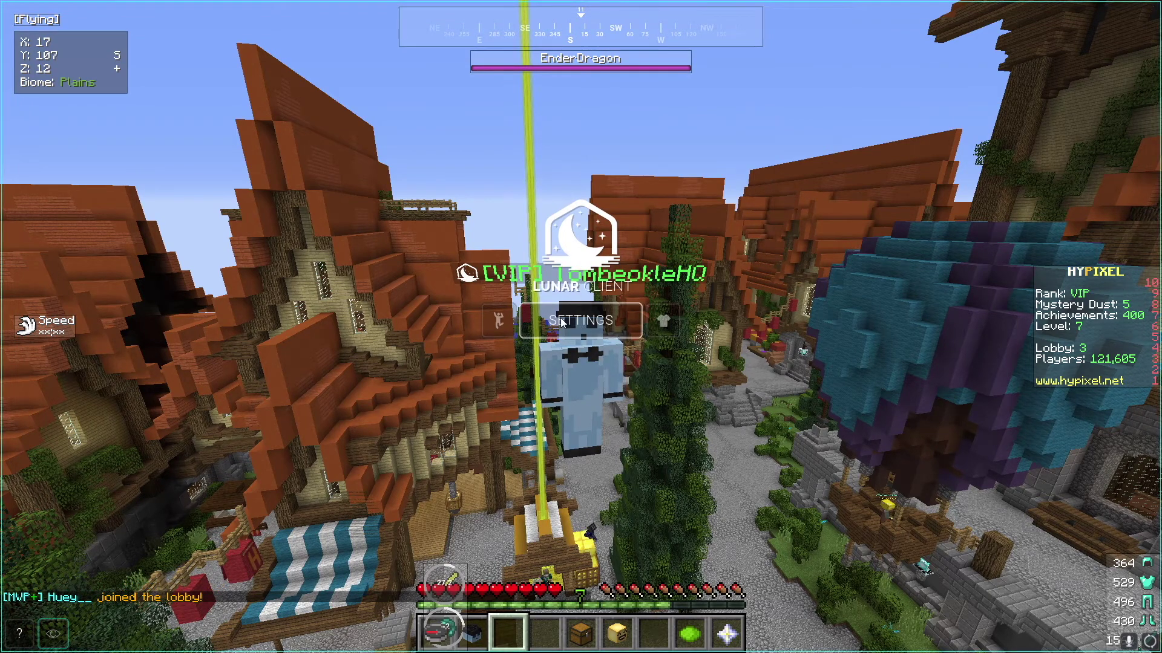
pyautogui.click(562, 322)
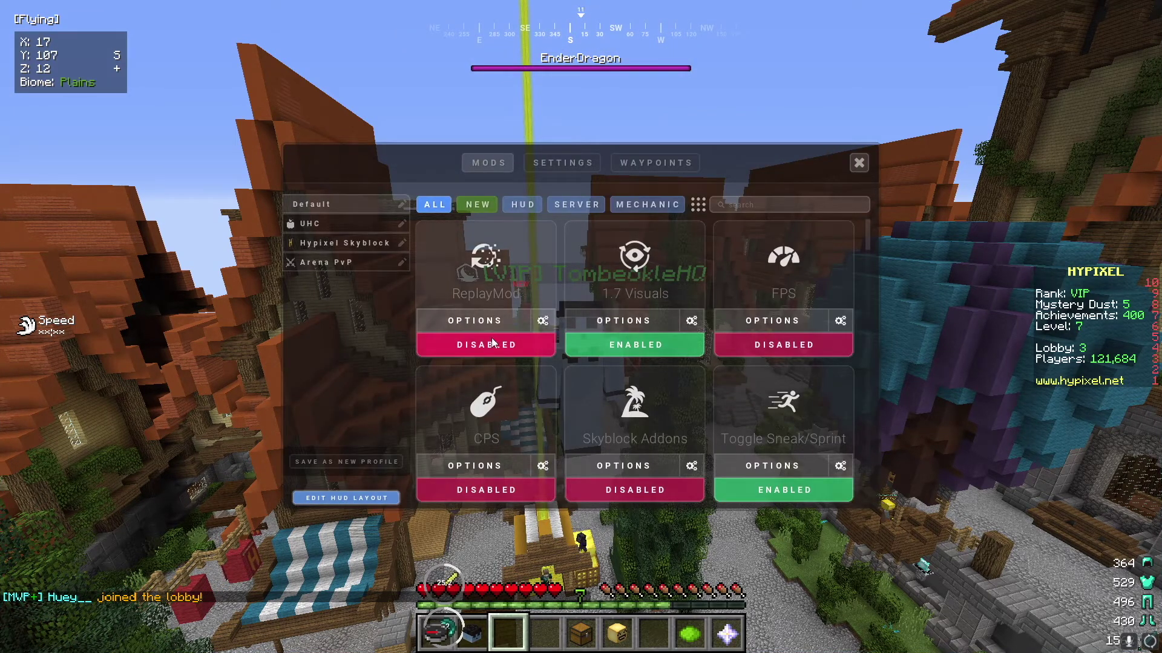
pyautogui.click(763, 348)
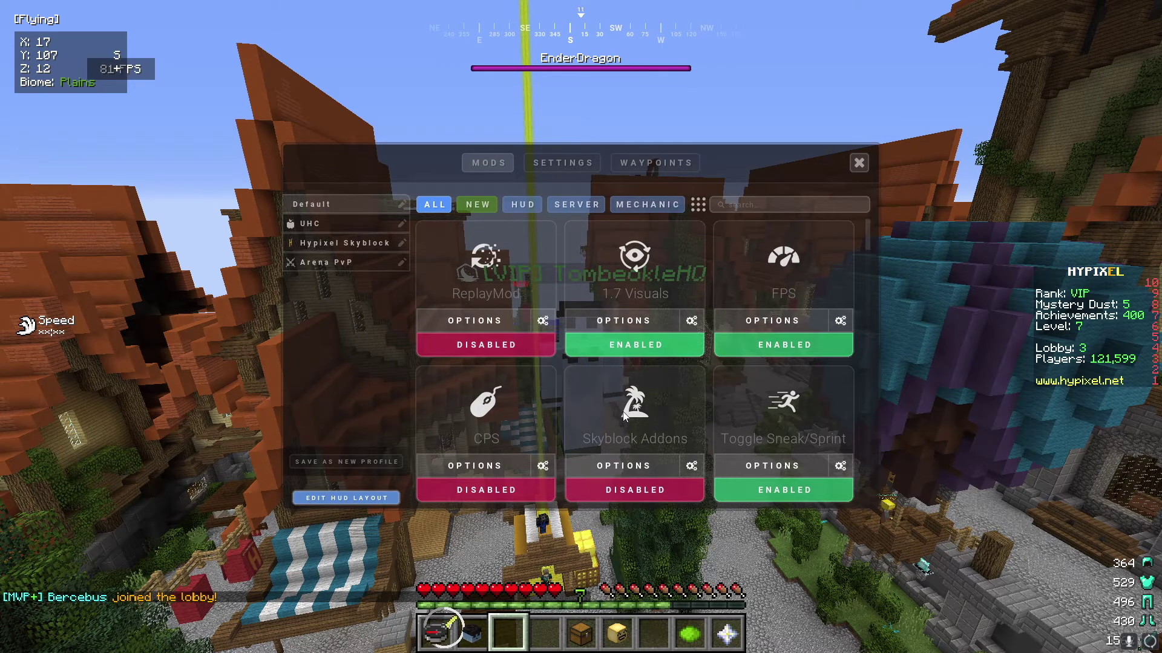
pyautogui.click(635, 345)
pyautogui.scroll(-1, 658, 405)
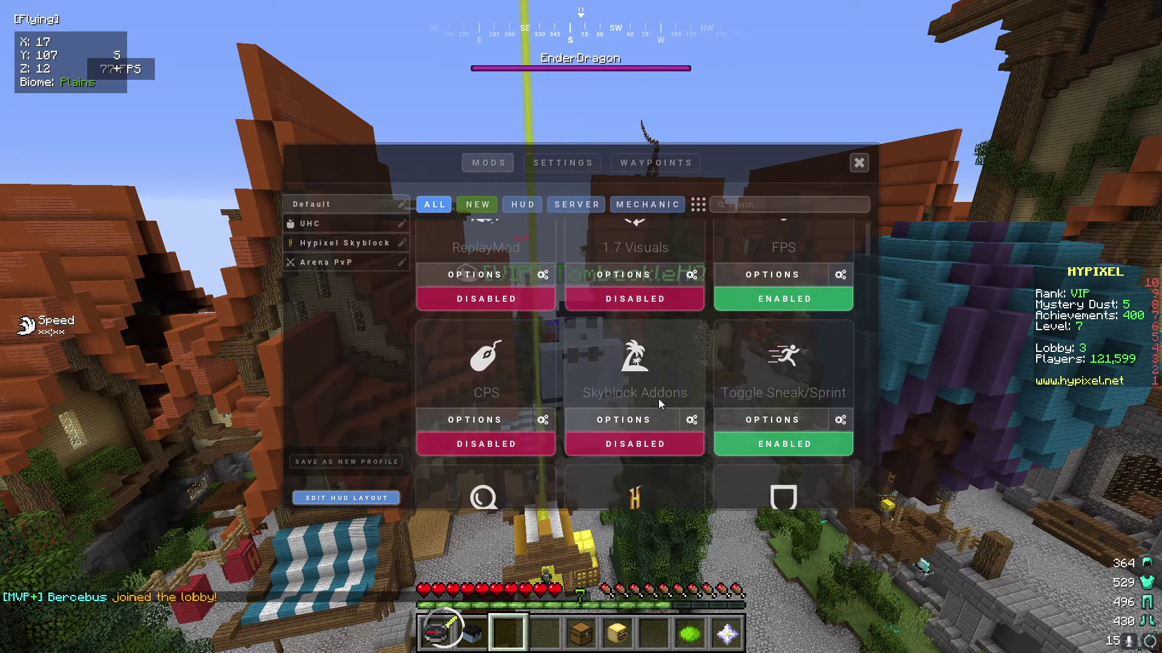
pyautogui.click(493, 445)
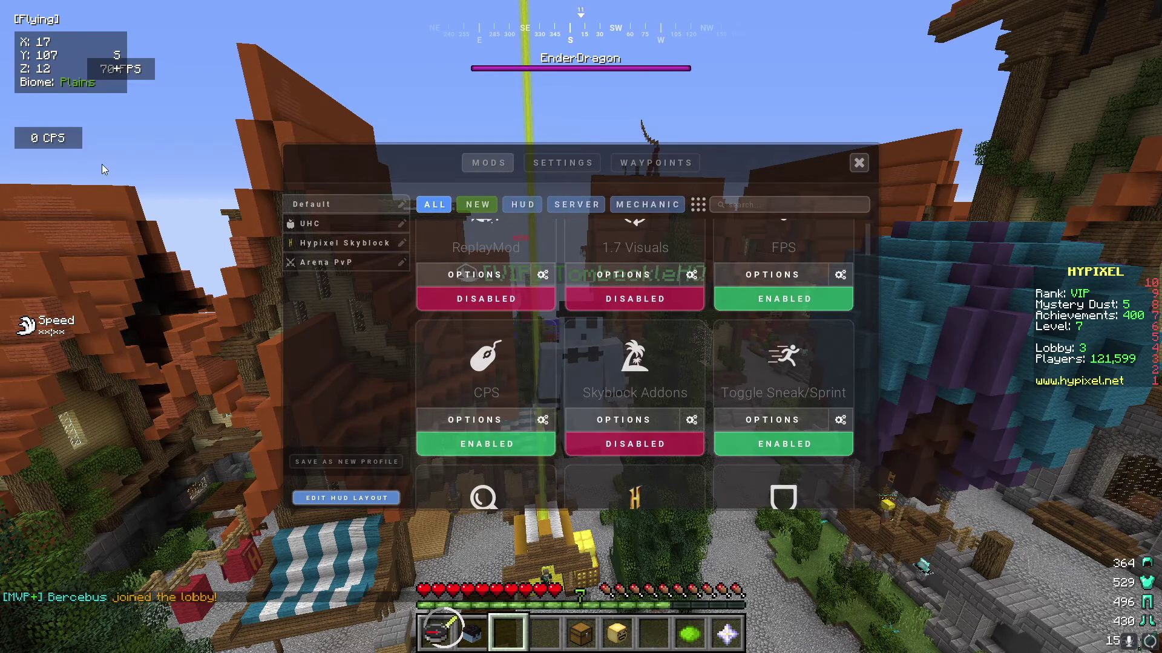
pyautogui.scroll(-2, 473, 322)
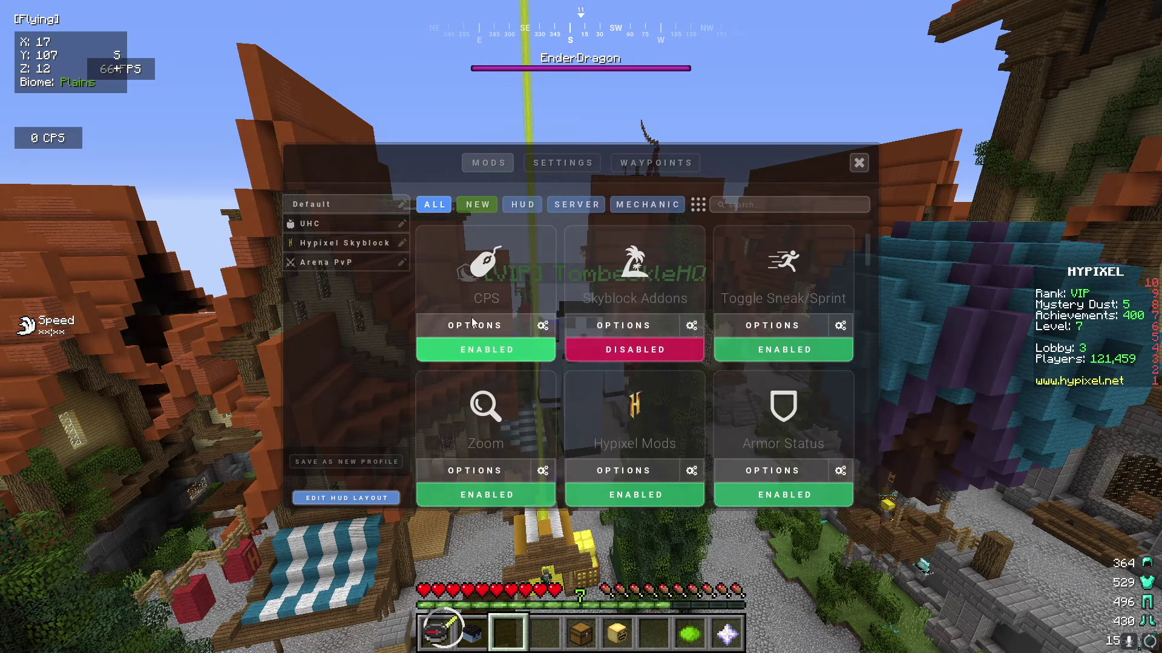
pyautogui.click(476, 349)
# - Enable the Key Strokes mod in the mod list
pyautogui.scroll(-1, 478, 363)
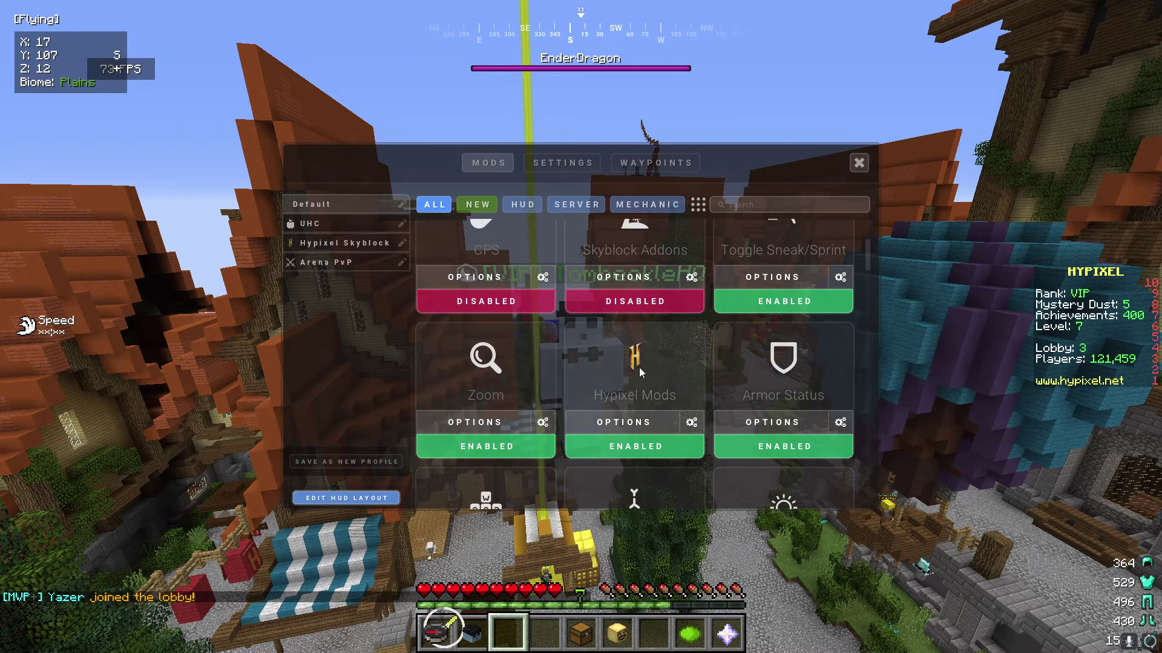
pyautogui.scroll(-1, 641, 372)
pyautogui.scroll(1, 630, 363)
pyautogui.scroll(1, 604, 352)
pyautogui.scroll(-2, 545, 424)
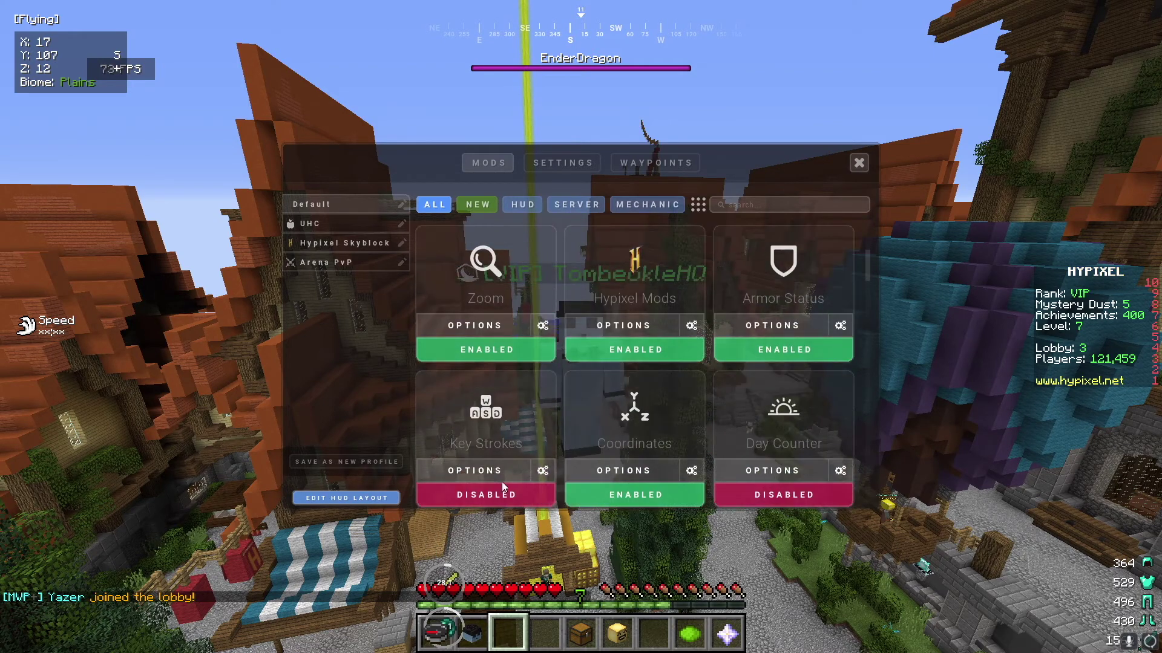
pyautogui.click(502, 491)
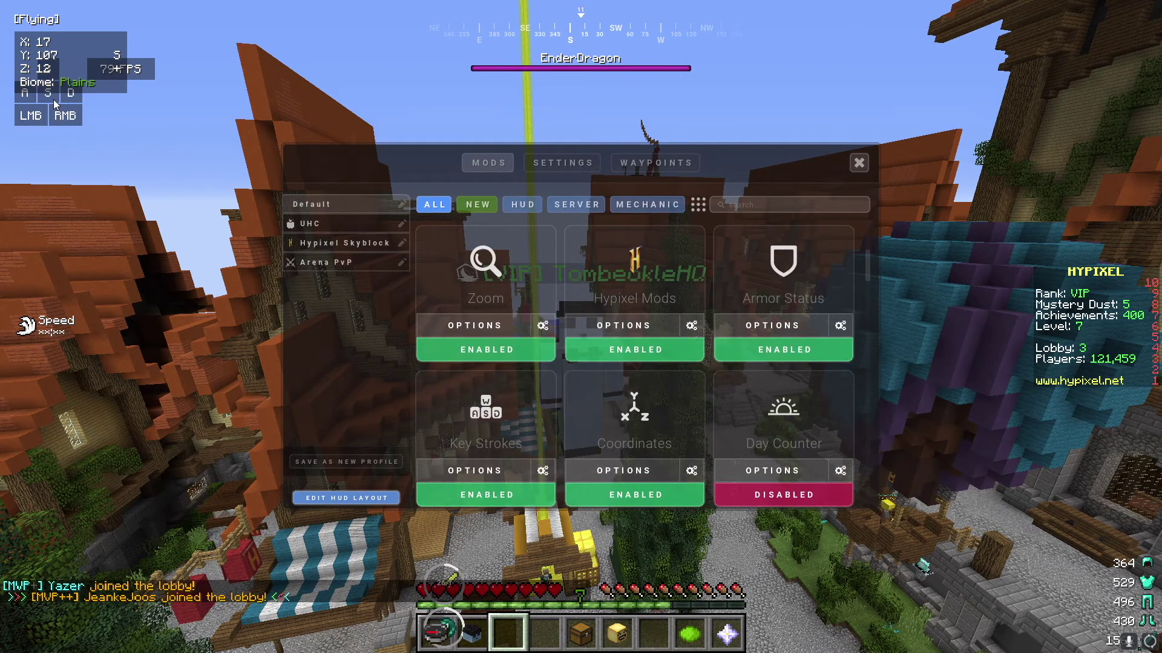
# - Enable the CPS mod, keep the FPS mod enabled, and return to the HUD layout editor
pyautogui.press('Escape')
pyautogui.press('Shift_R')
pyautogui.scroll(1, 670, 293)
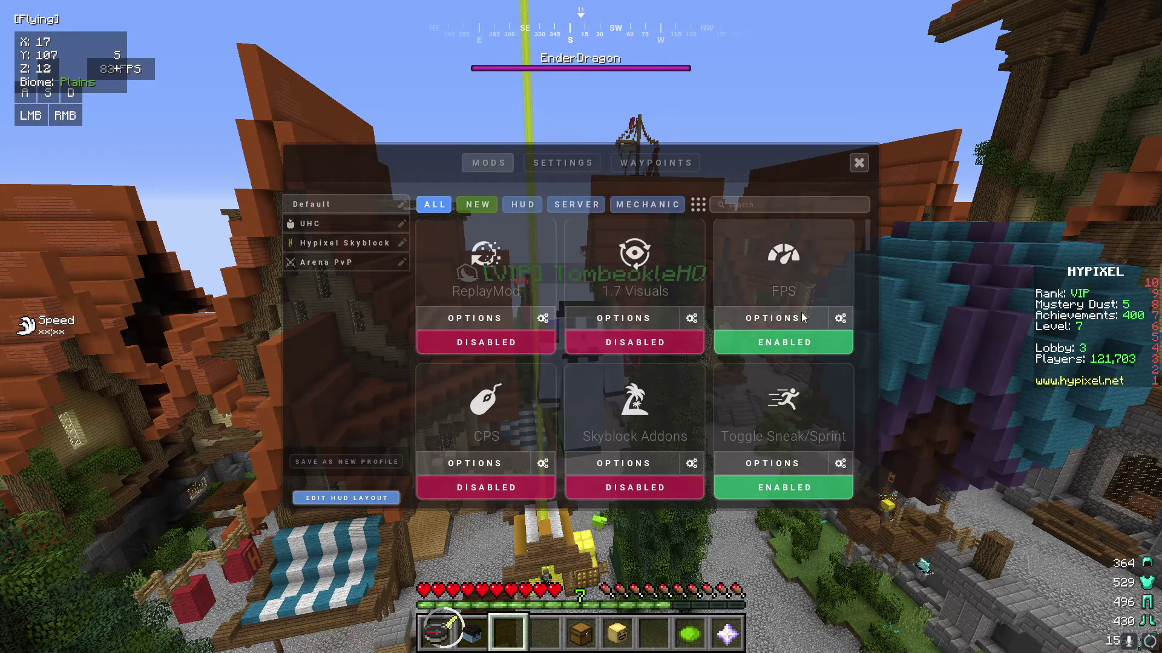
pyautogui.click(804, 342)
pyautogui.click(813, 343)
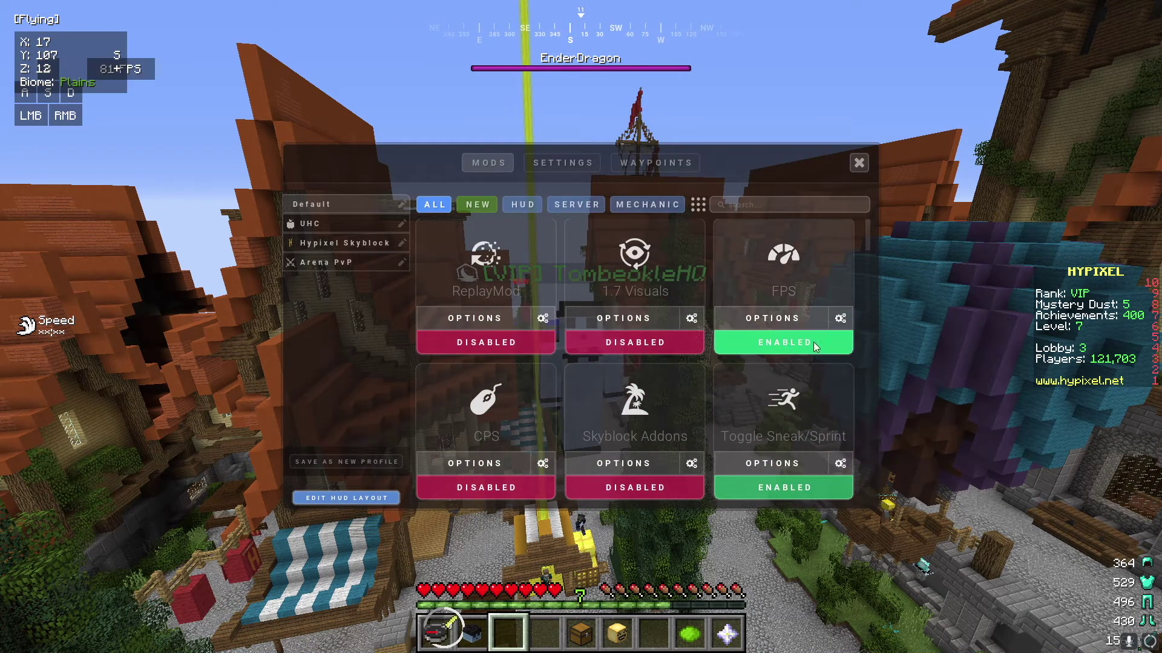
pyautogui.click(520, 488)
pyautogui.press('Escape')
# - Arrange the HUD with the FPS counter in the upper-right corner, the CPS counter above the scoreboard and the keystrokes display in the lower-left corner
pyautogui.moveTo(136, 62); pyautogui.dragTo(1108, 27)
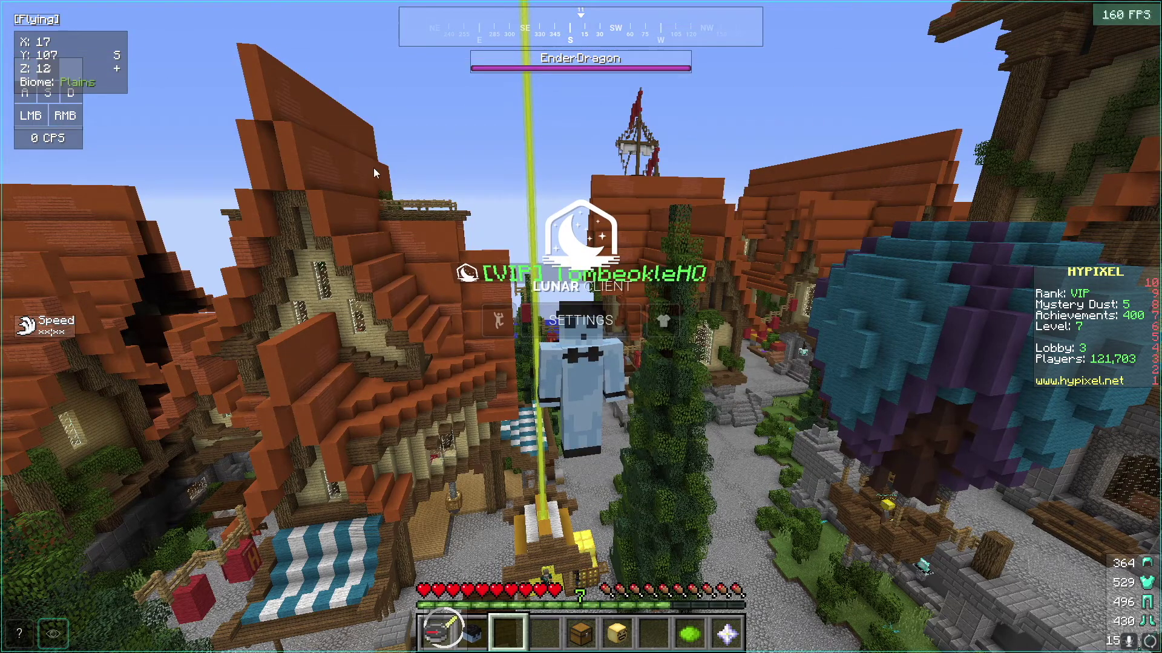
pyautogui.moveTo(72, 136); pyautogui.dragTo(1147, 256)
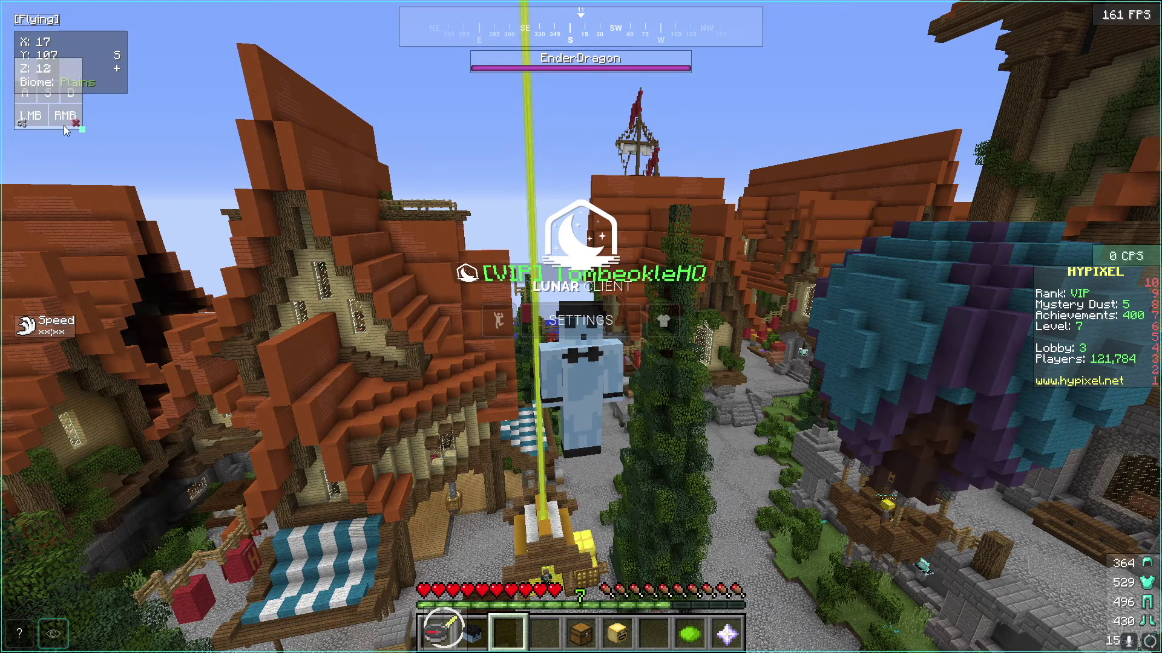
pyautogui.moveTo(63, 125); pyautogui.dragTo(45, 596)
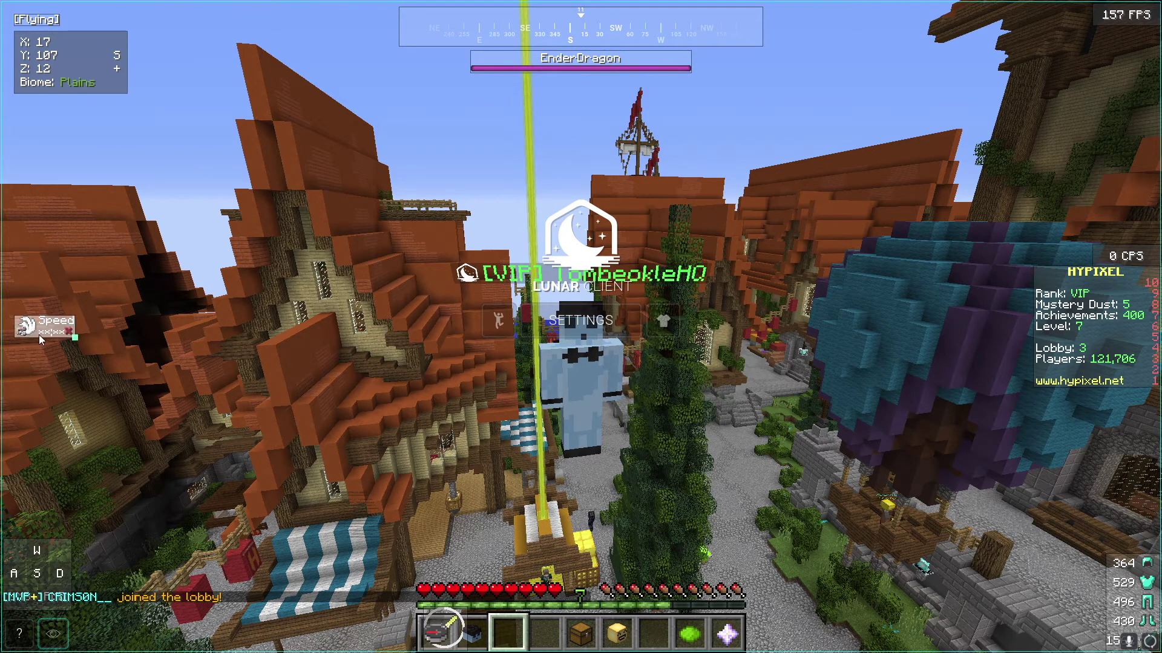
pyautogui.moveTo(41, 331); pyautogui.dragTo(41, 331)
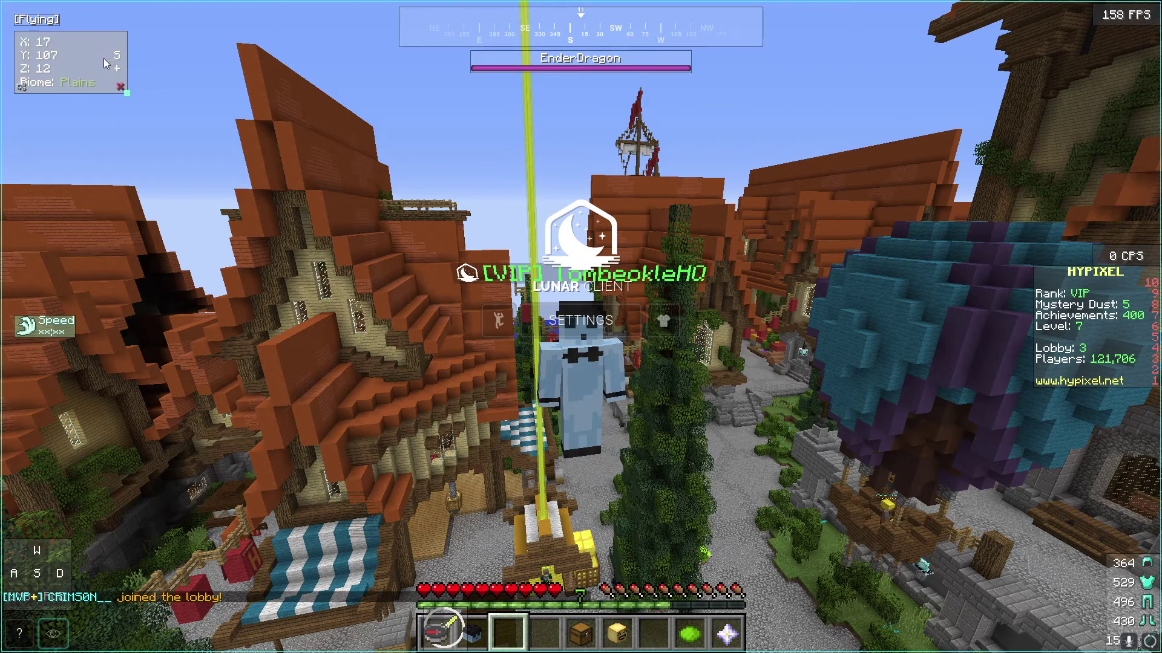
pyautogui.click(603, 64)
# - Leave the HUD editor and fly forward in the Hypixel lobby to try out the HUD displays
pyautogui.press('Escape')
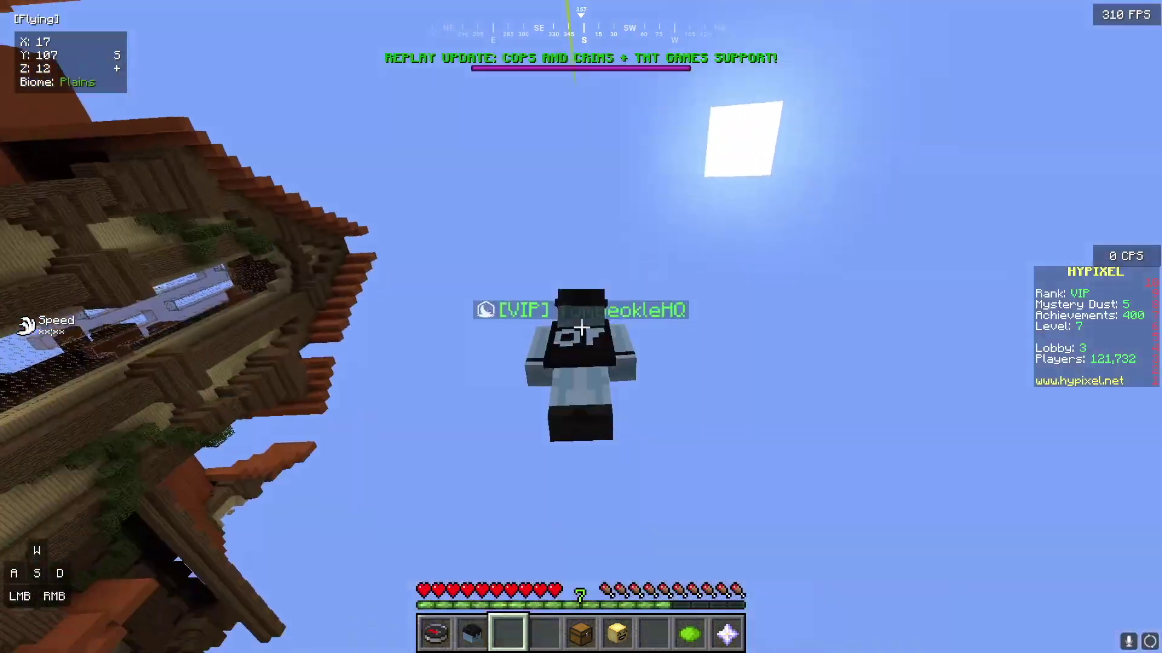
pyautogui.press('w')
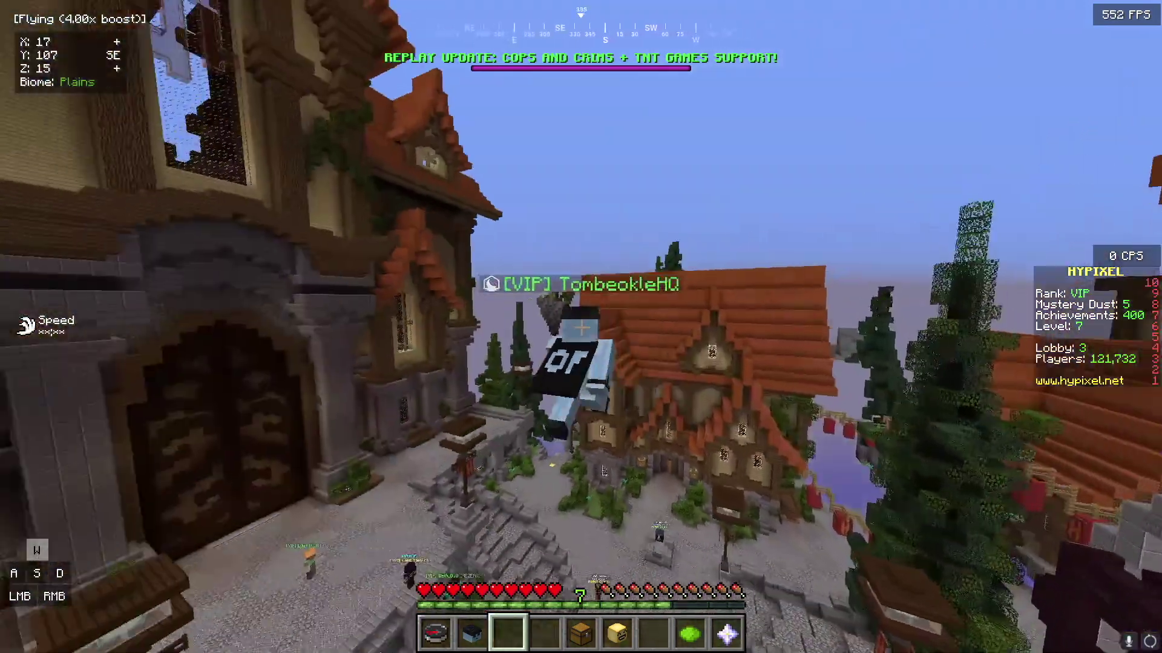